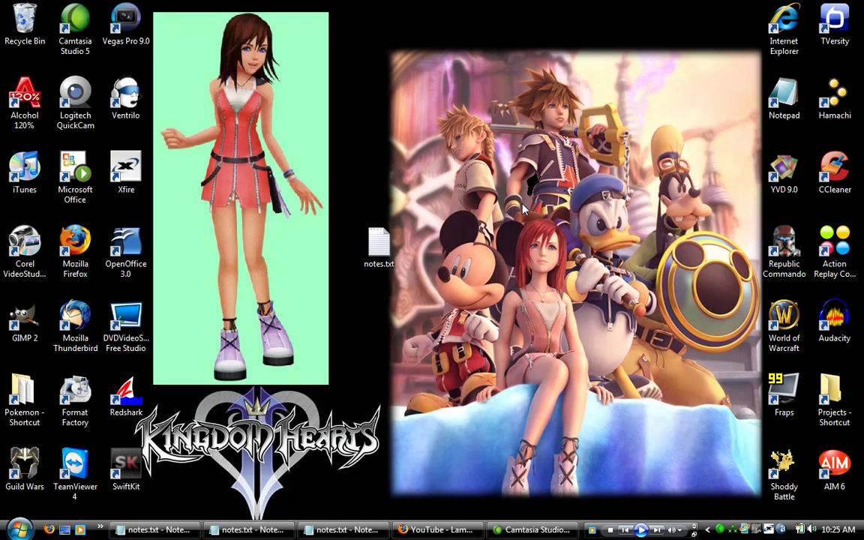
Review the XeroCreative YVD downloads page, minimize Firefox, and launch Yugioh Virtual Dueling.
click(424, 531)
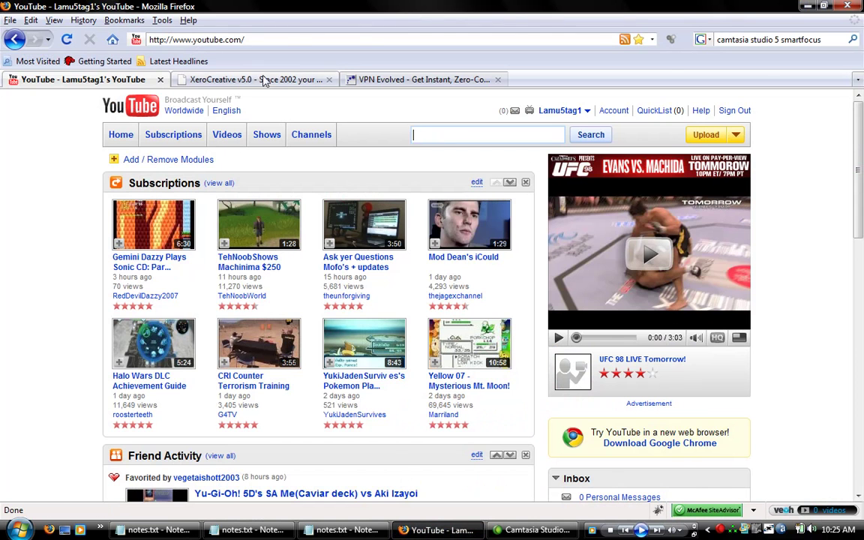
click(262, 79)
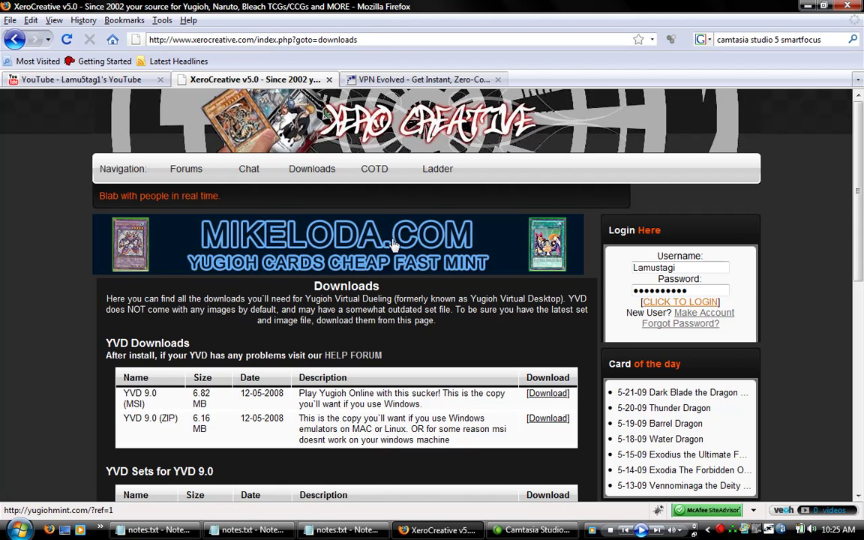
scroll(320, 303, down, 2)
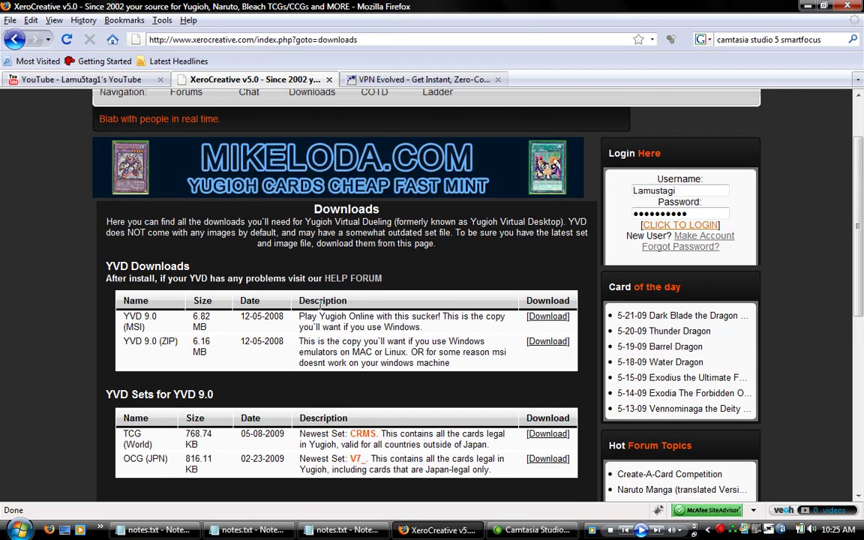
scroll(285, 278, down, 1)
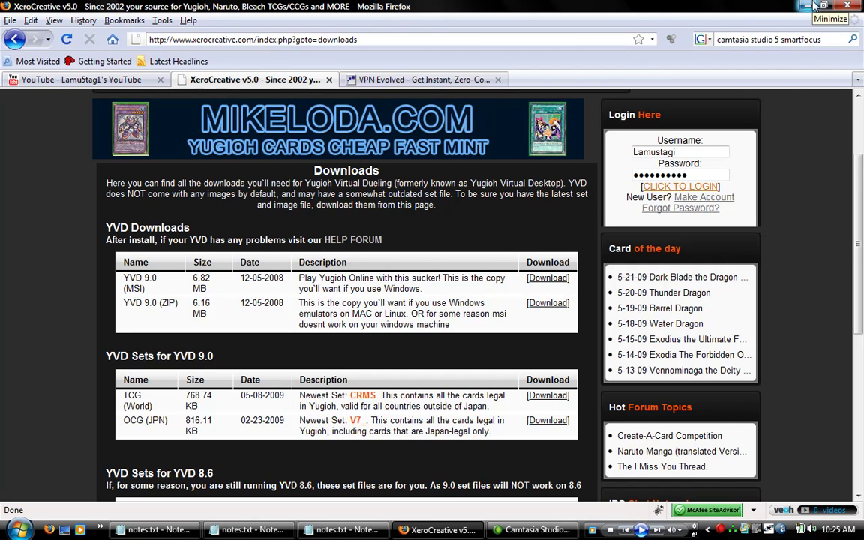
click(816, 7)
double_click(786, 171)
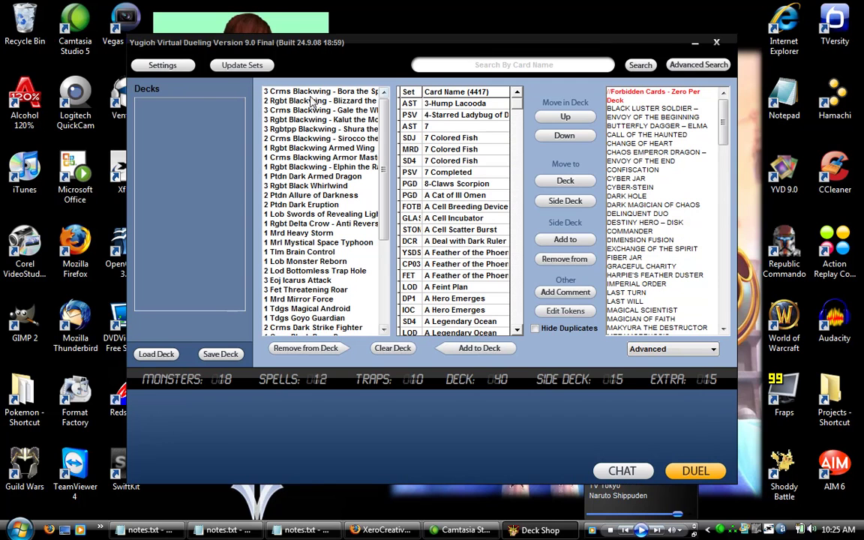
View card details for Blackwing - Bora the Spear and a neighbouring Blackwing card.
click(304, 91)
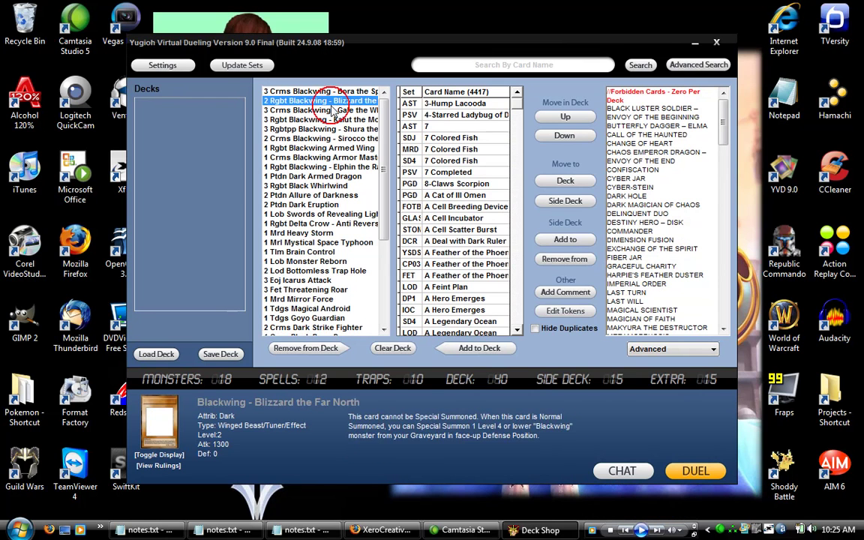
click(340, 91)
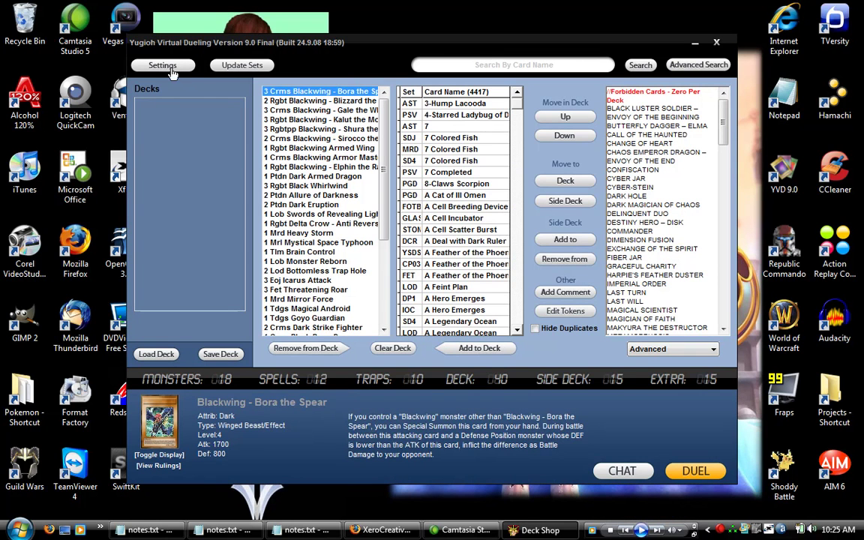
Check the TCG card sets for updates in the set updater and exit it.
click(240, 66)
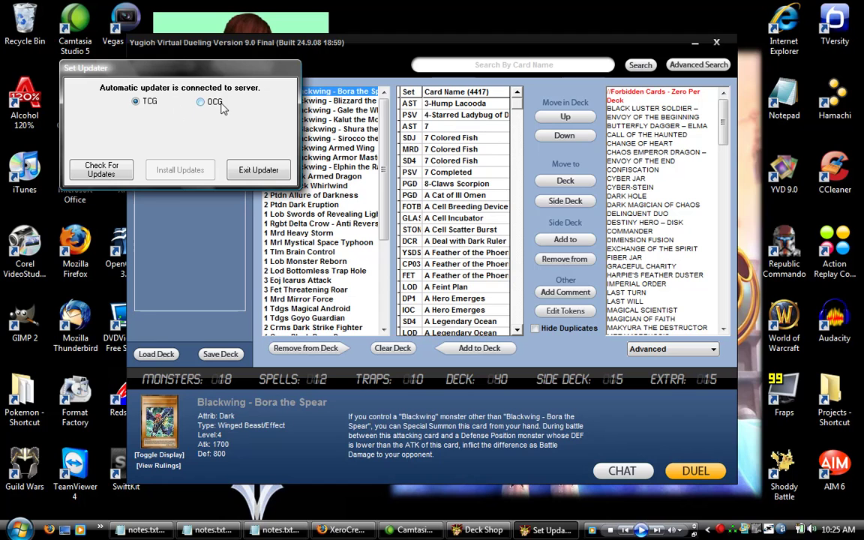
click(212, 104)
click(135, 101)
click(110, 165)
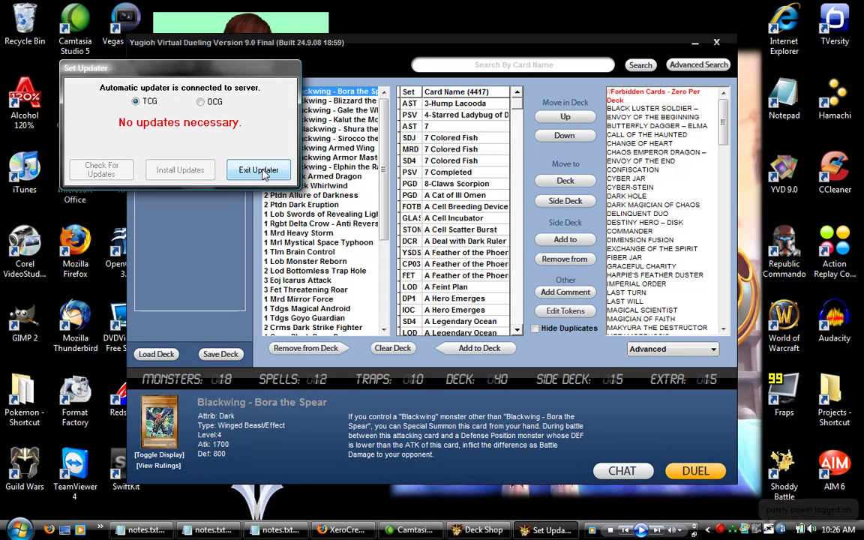
click(263, 173)
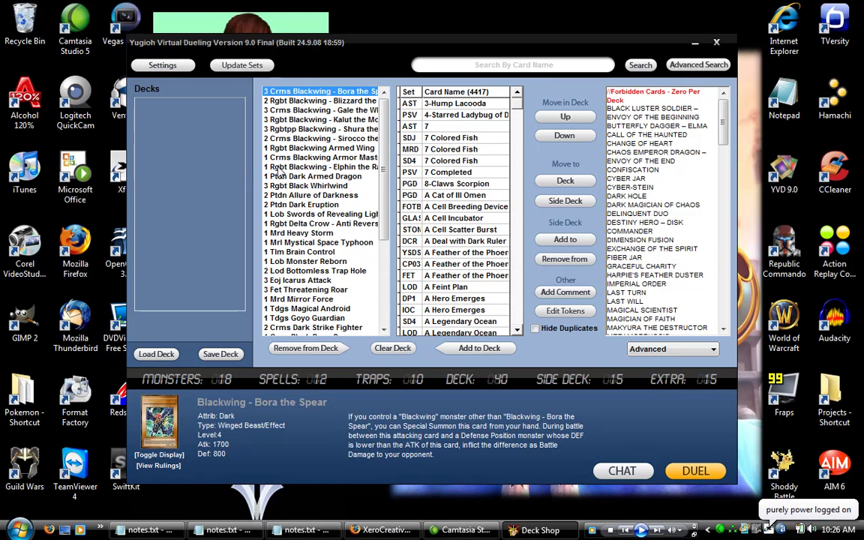
Close the deck editor, view the LogMeIn Hamachi VPN page, then minimize Firefox.
click(716, 43)
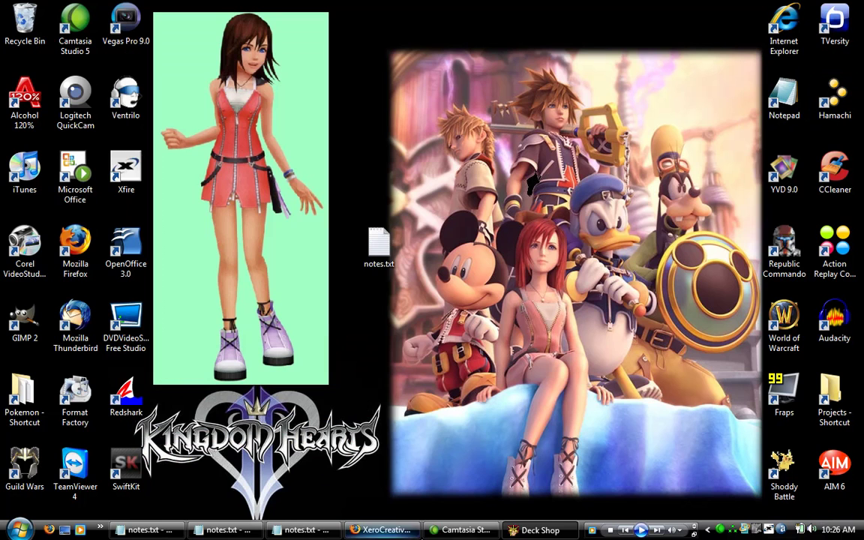
click(406, 535)
click(416, 79)
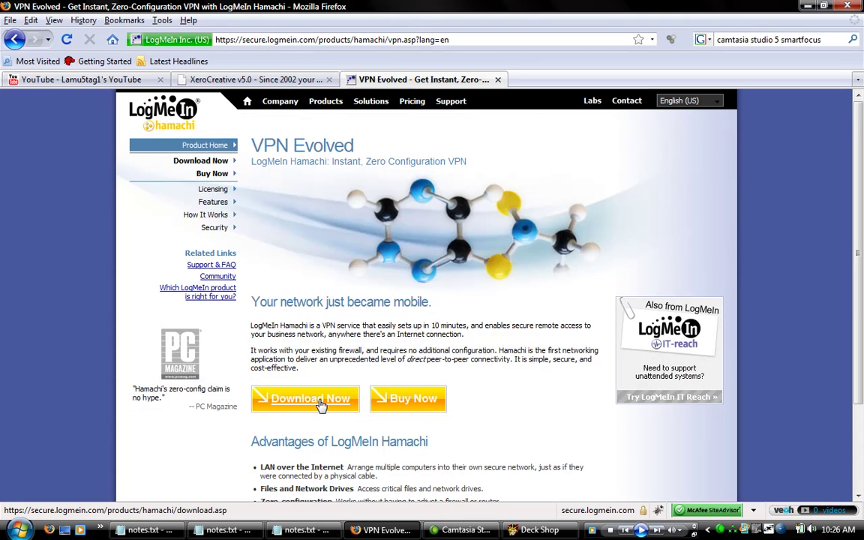
click(807, 6)
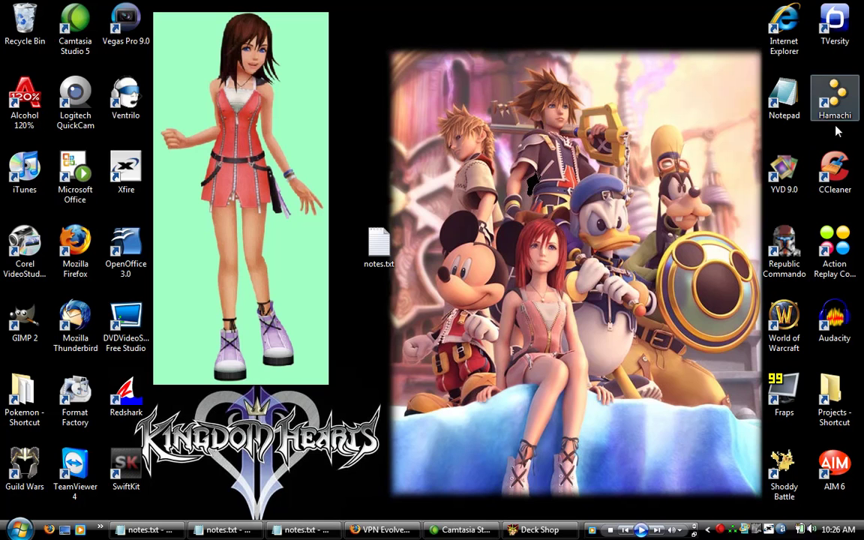
Launch Hamachi, take it offline, centre its window, and bring it back online.
click(719, 529)
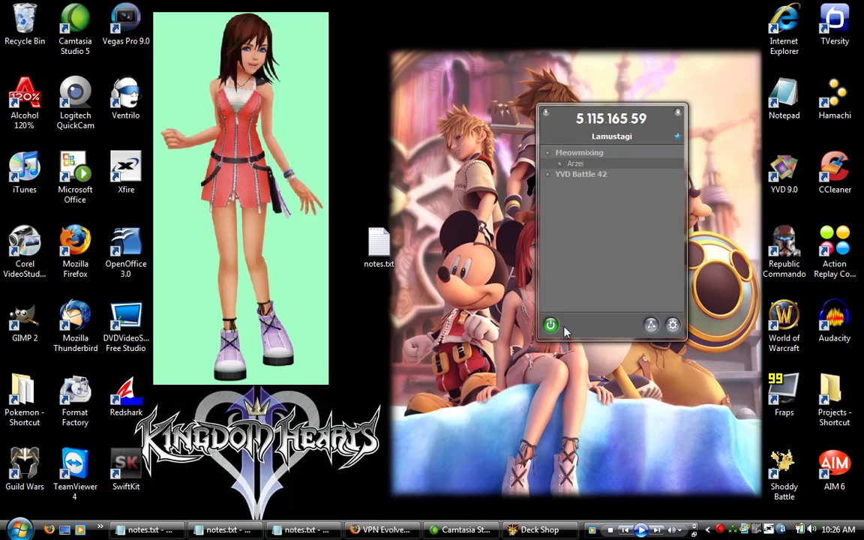
click(550, 324)
mouse_move(630, 117)
mouse_down()
mouse_move(567, 120)
mouse_move(484, 152)
mouse_move(512, 131)
mouse_up()
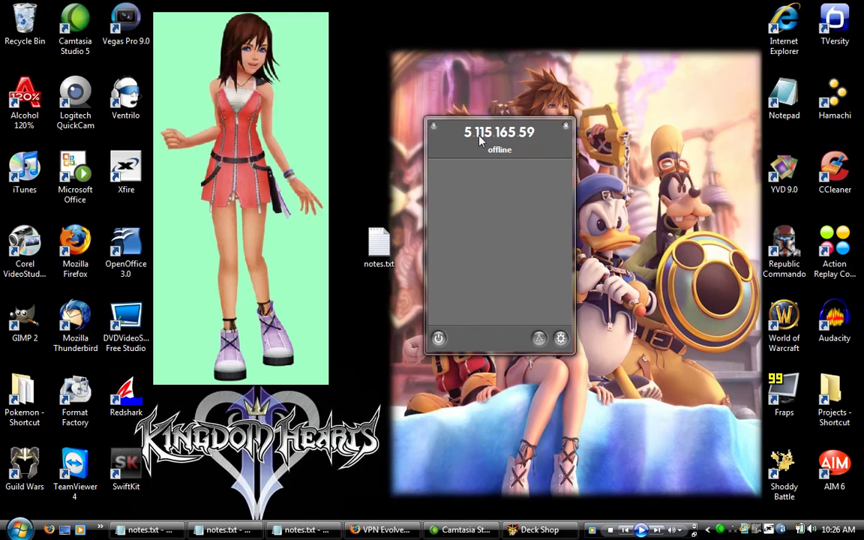
click(438, 340)
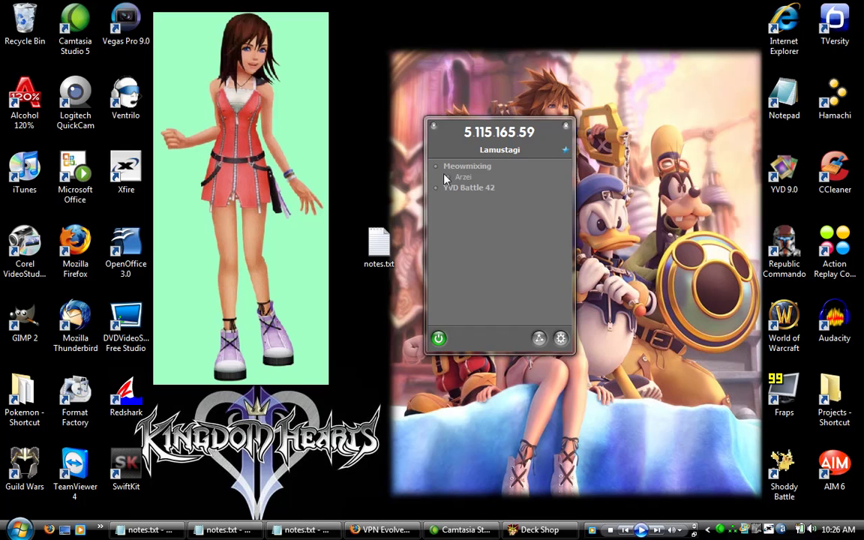
Select the Meowmixing and YVD Battle 42 networks and open the network menu.
click(487, 167)
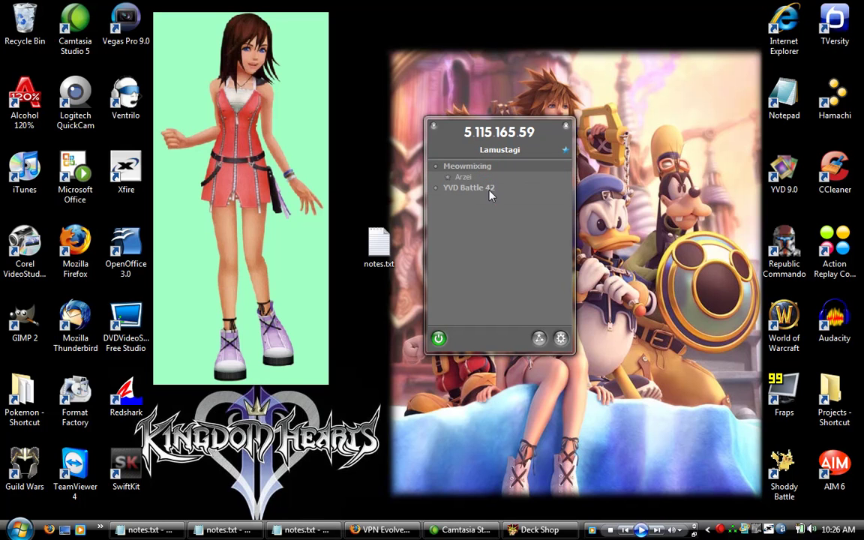
click(488, 190)
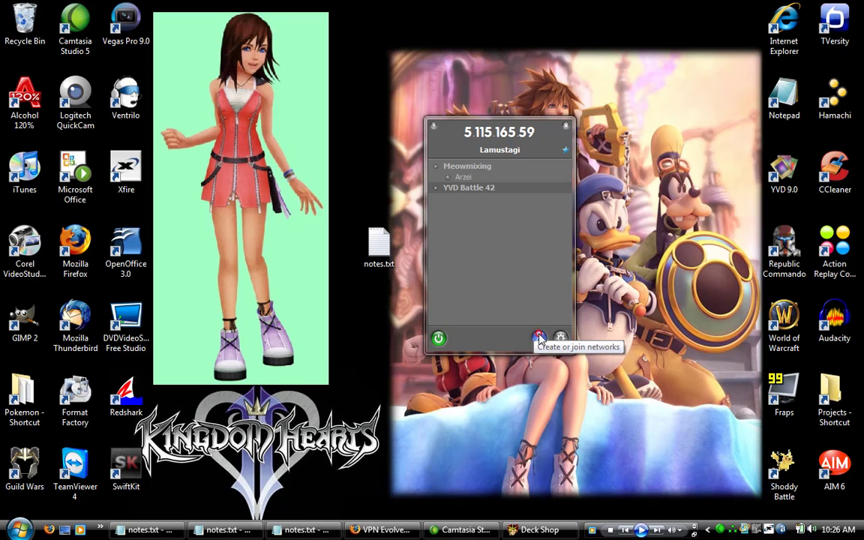
click(539, 338)
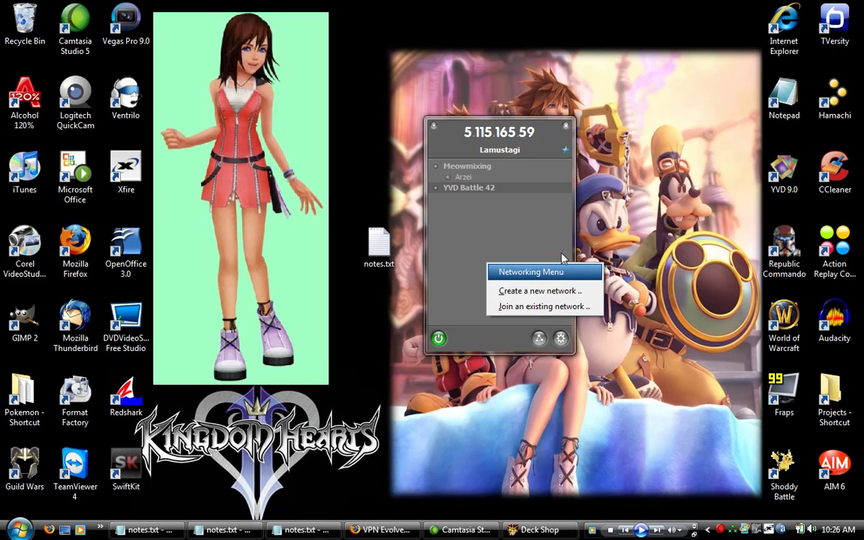
Create a new Hamachi network named Fishcabab6, entering its name and password.
click(554, 292)
click(382, 240)
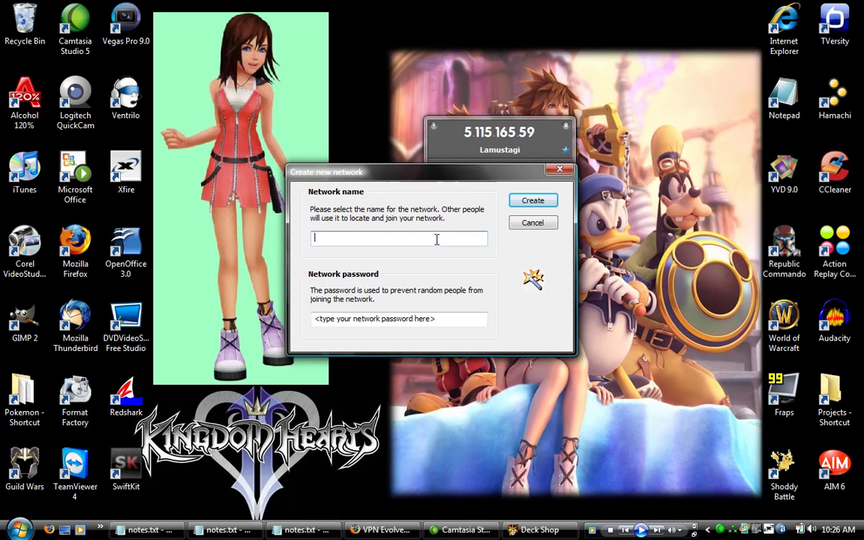
click(445, 320)
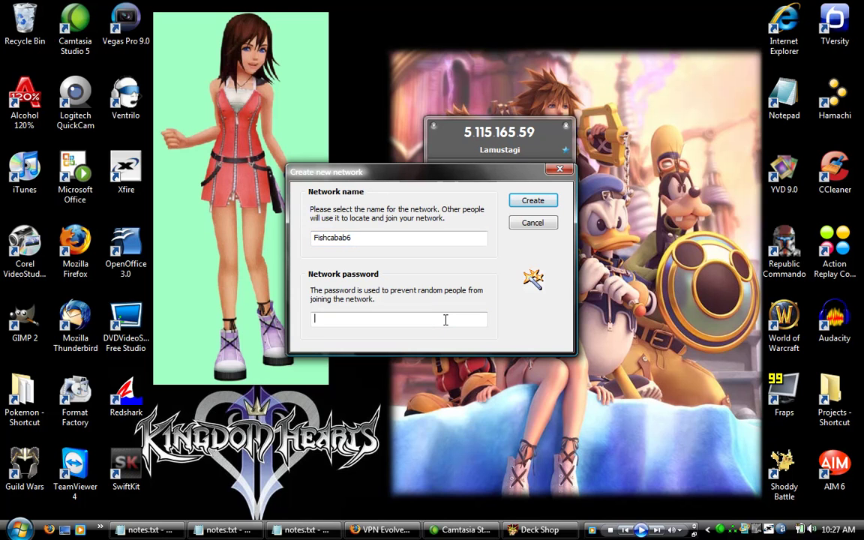
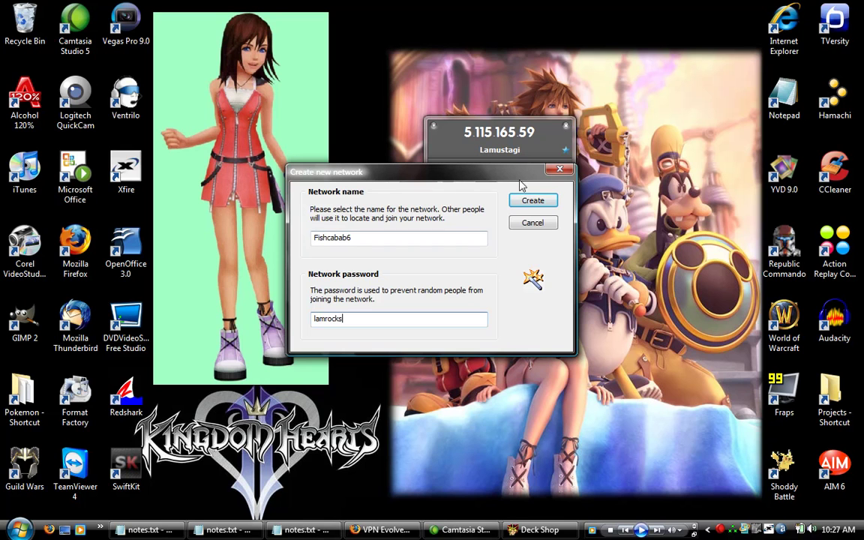
click(529, 200)
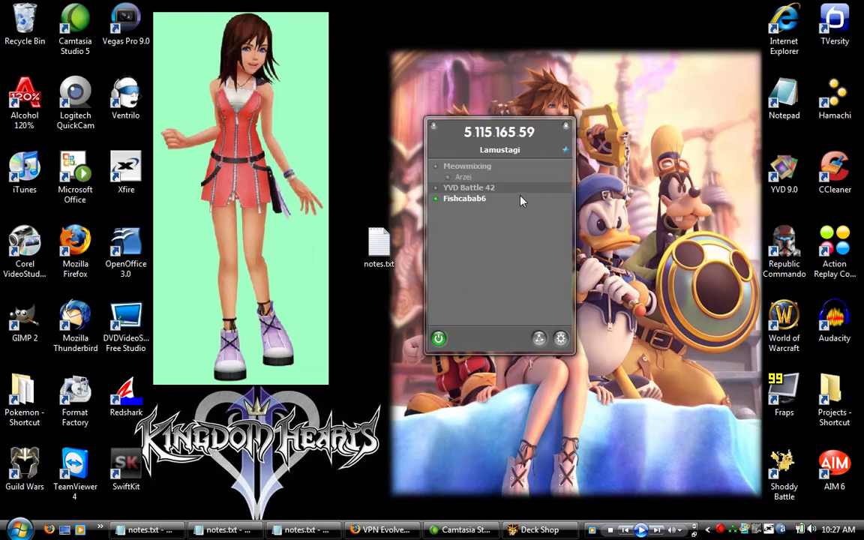
click(477, 201)
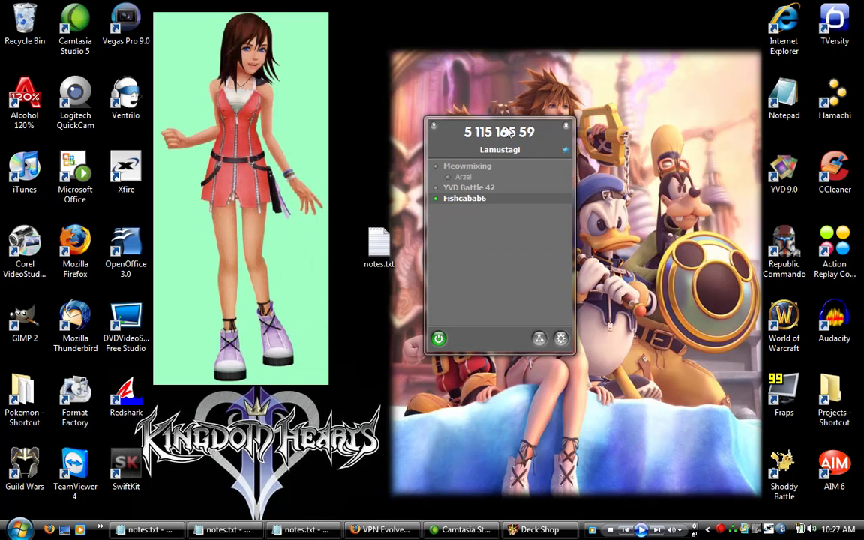
drag(507, 132, 557, 129)
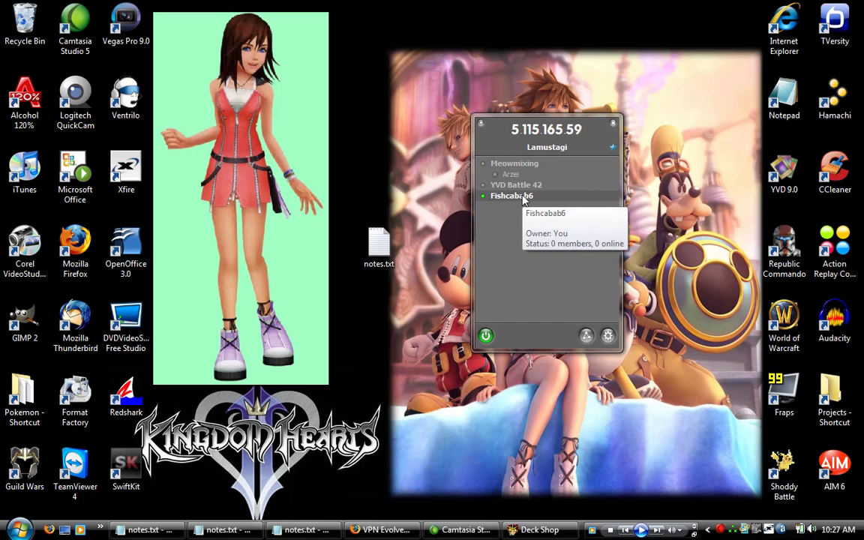
click(608, 336)
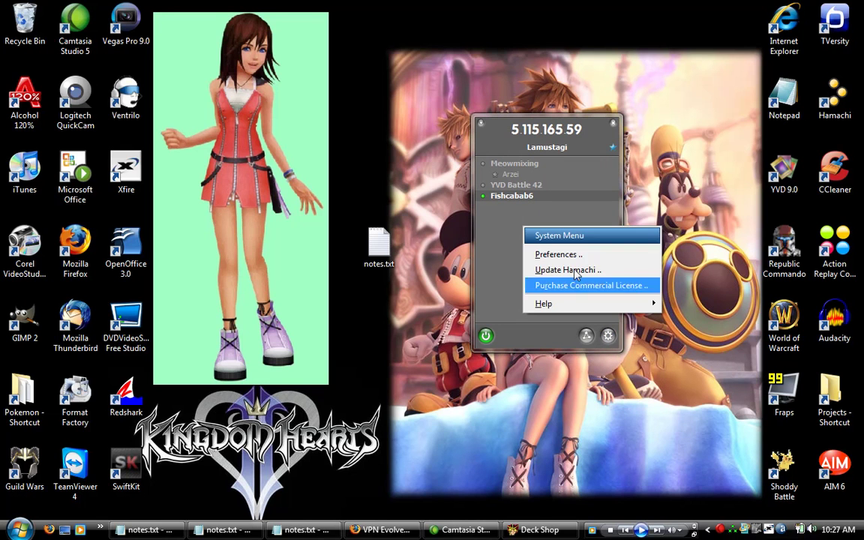
click(597, 339)
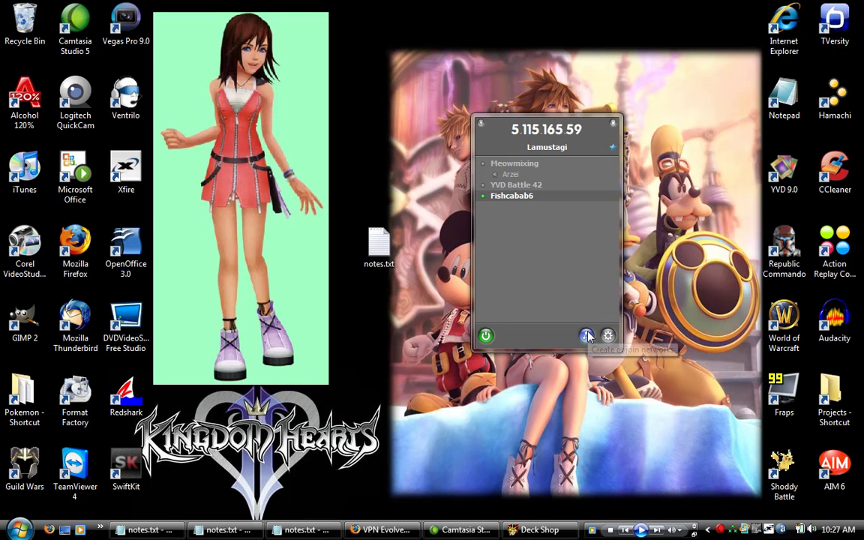
click(587, 337)
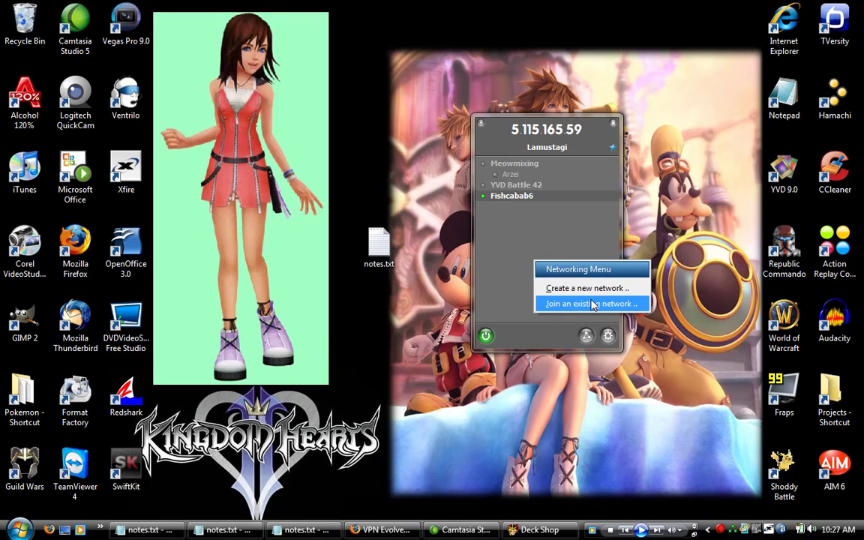
click(533, 277)
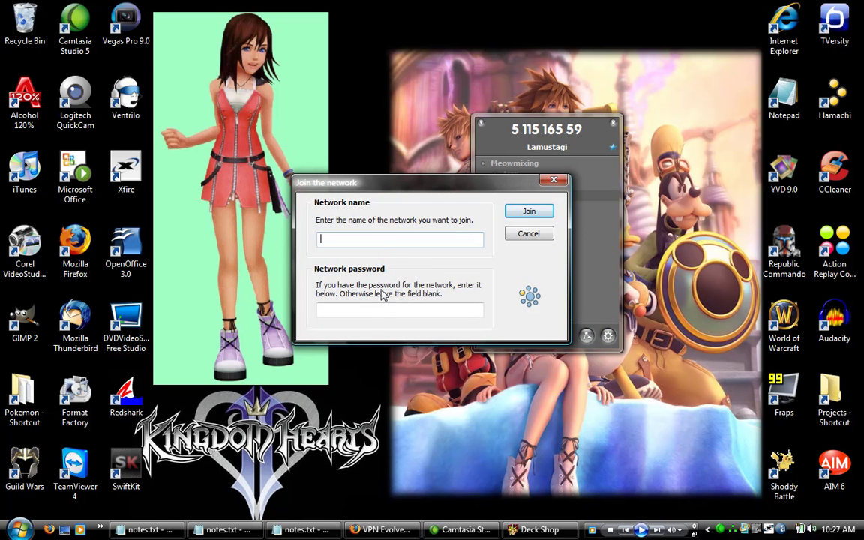
click(346, 310)
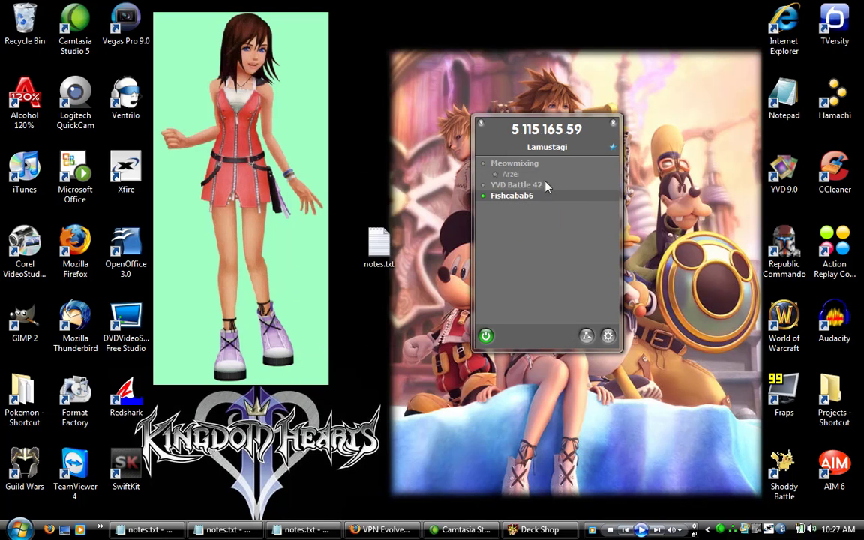
Restore the Deck Shop and start a duel with the current 40-main, 15-extra deck.
click(542, 531)
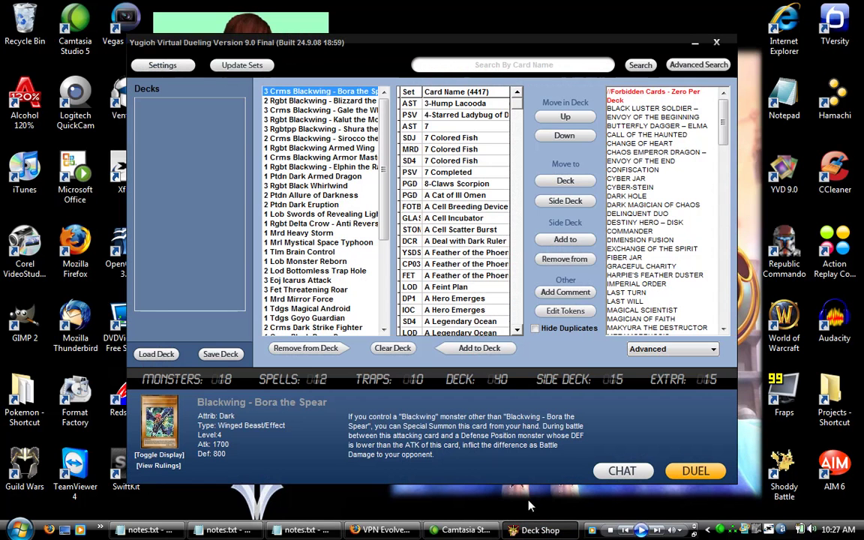
click(696, 472)
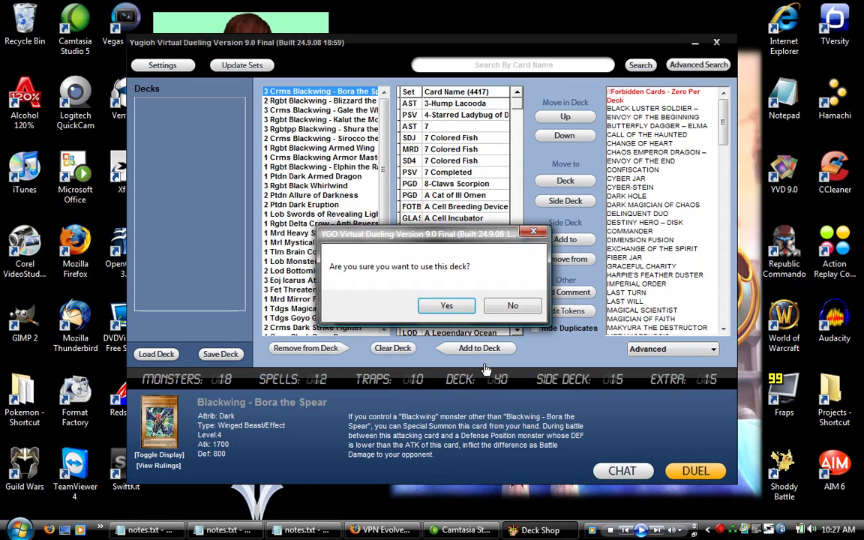
click(446, 306)
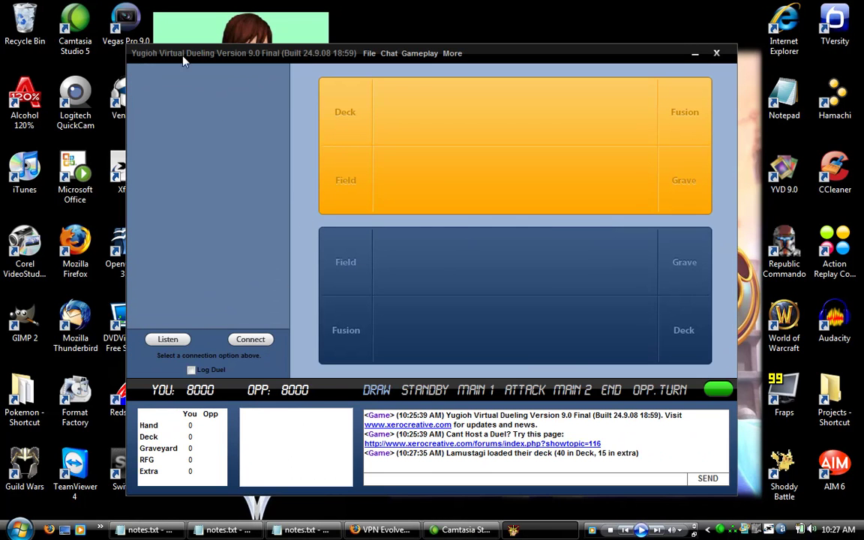
Set the connection to Normal Duel connecting to an opponent, checking Hamachi from the tray.
click(250, 339)
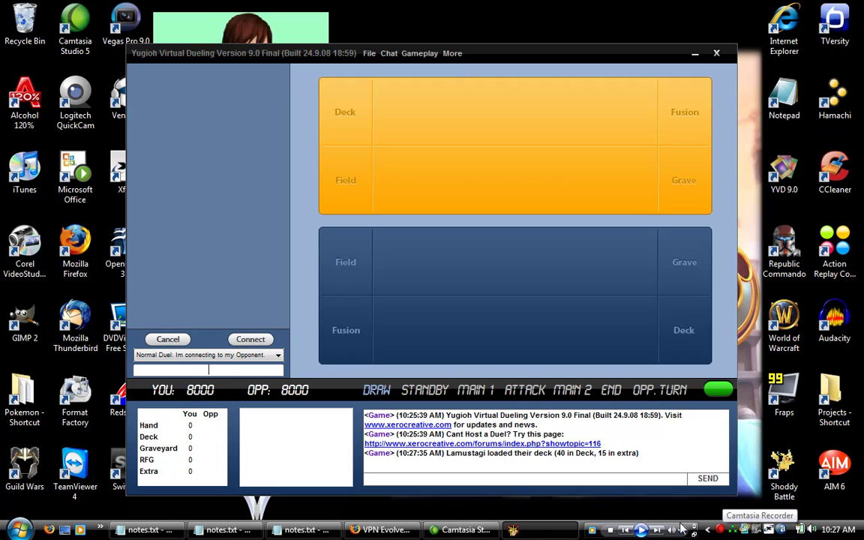
click(735, 531)
click(576, 275)
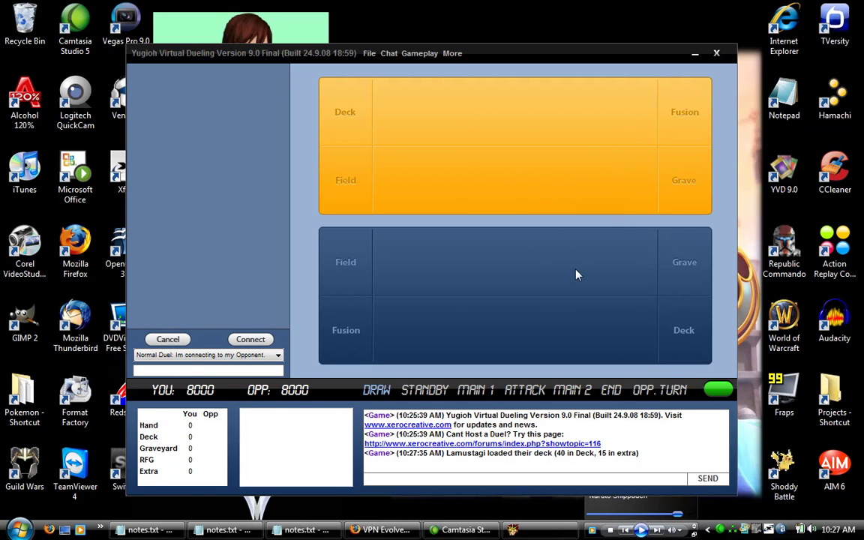
click(733, 530)
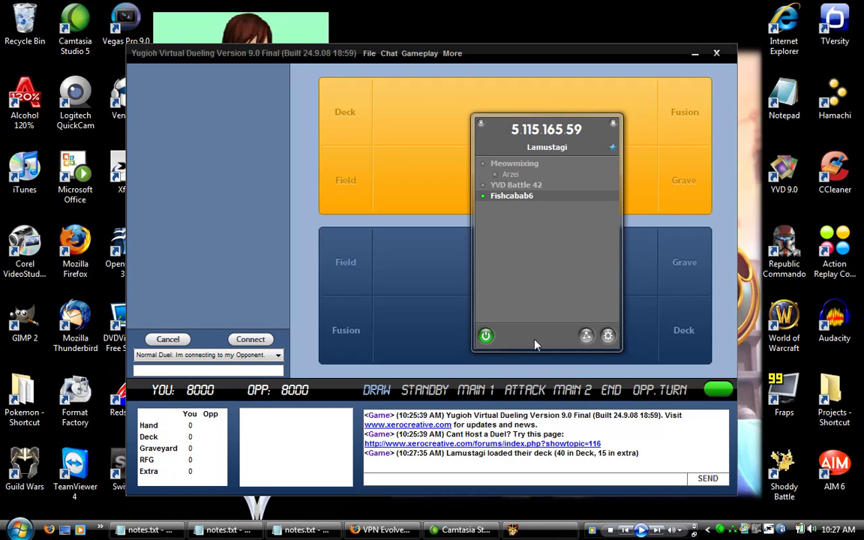
click(480, 124)
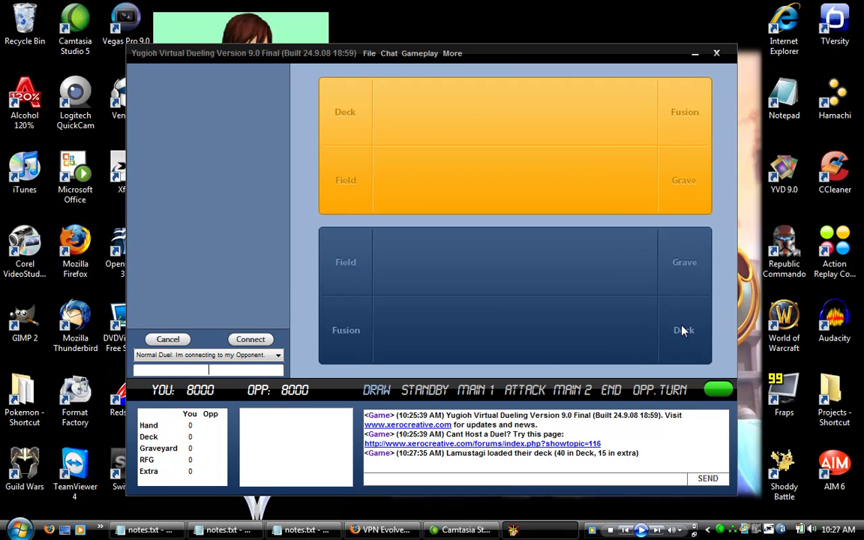
Nudge the duel window up and left, then use its taskbar menu.
drag(438, 51, 421, 46)
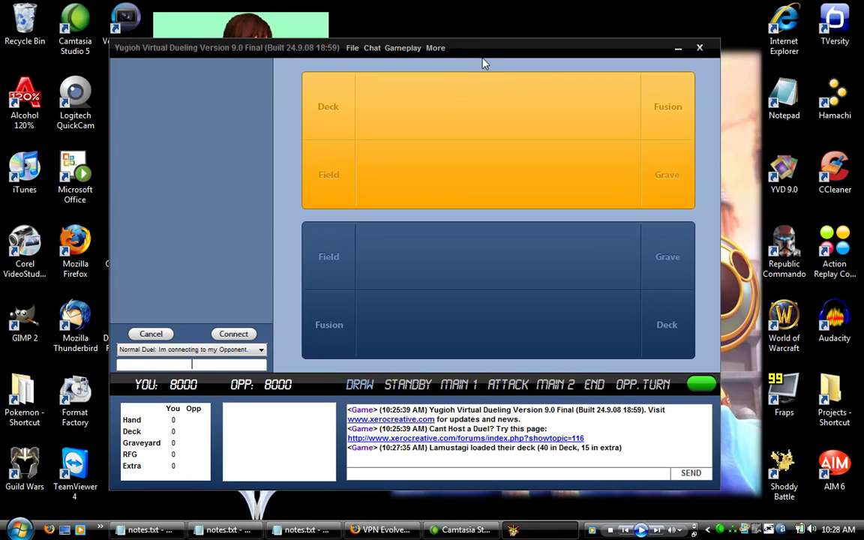
drag(490, 49, 477, 38)
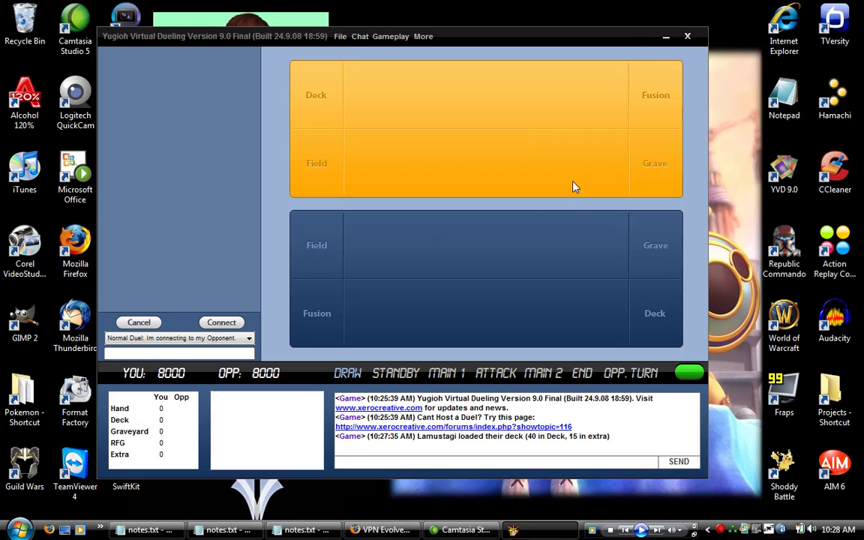
drag(628, 41, 620, 51)
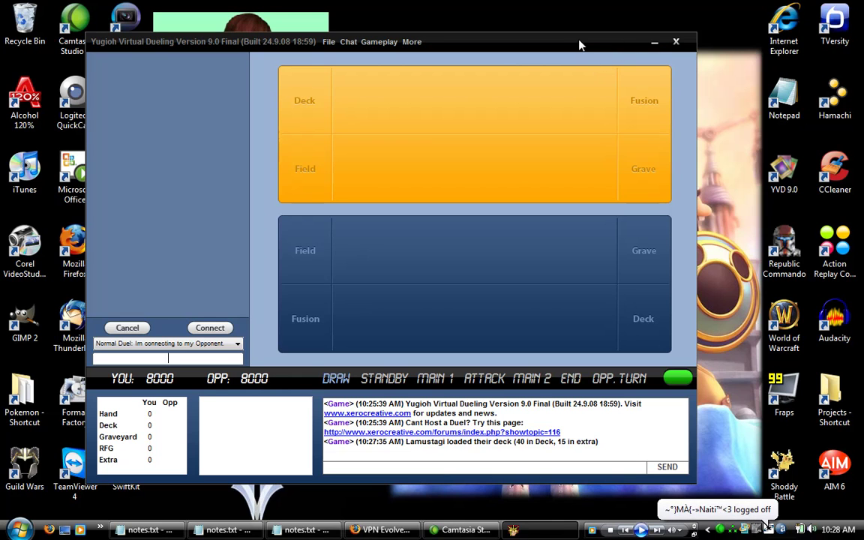
right_click(737, 528)
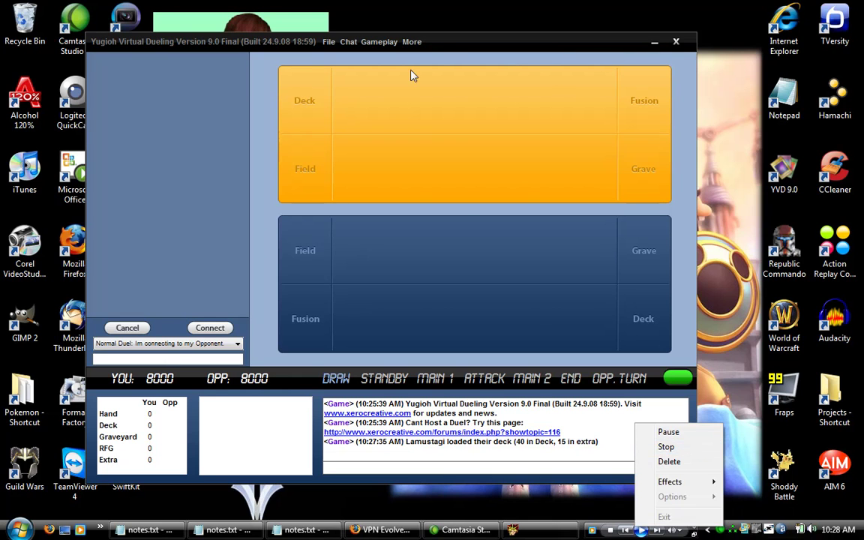
click(394, 41)
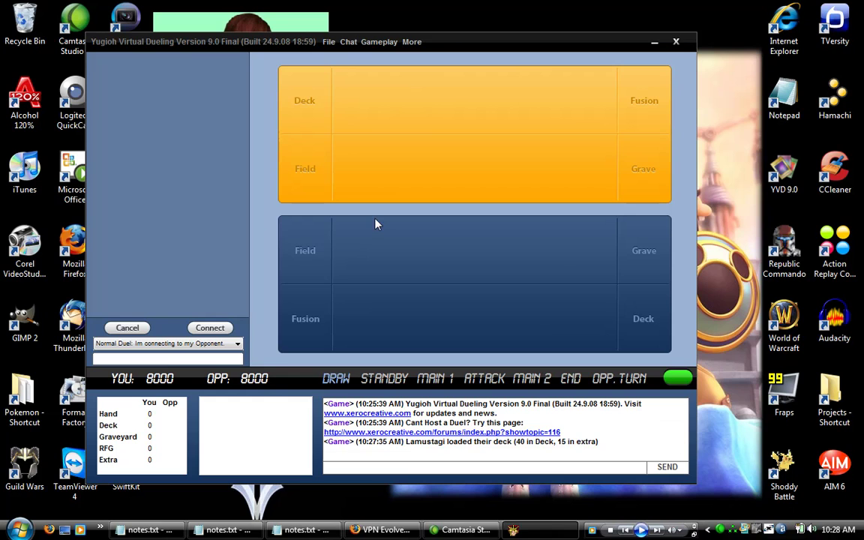